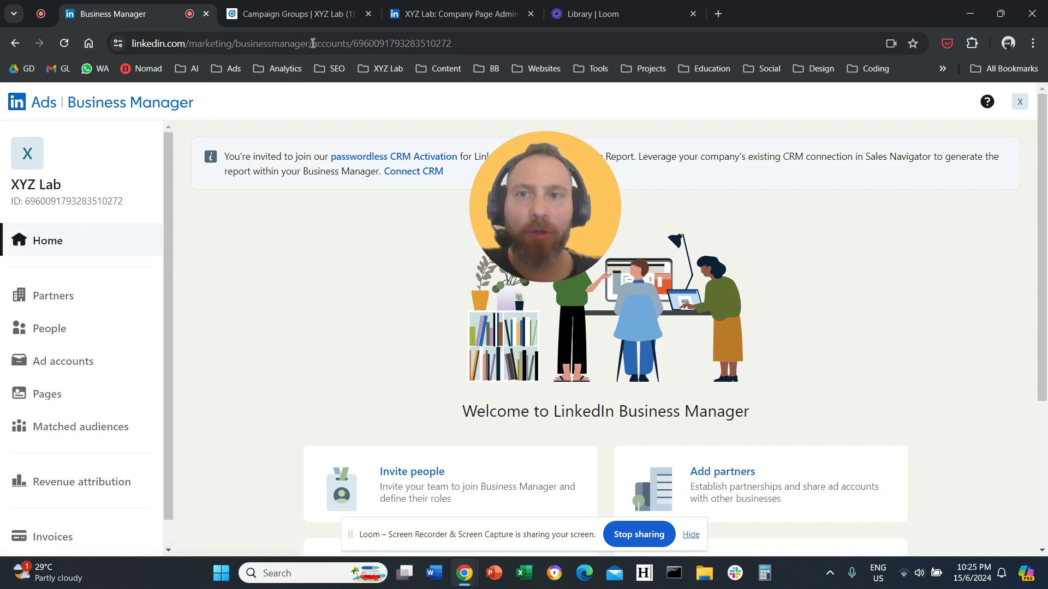
- Select the Business Manager page address up to 'businessmanager/' in the address bar
left_click_drag(312, 43, 256, 46)
left_click_drag(129, 47, 147, 53)
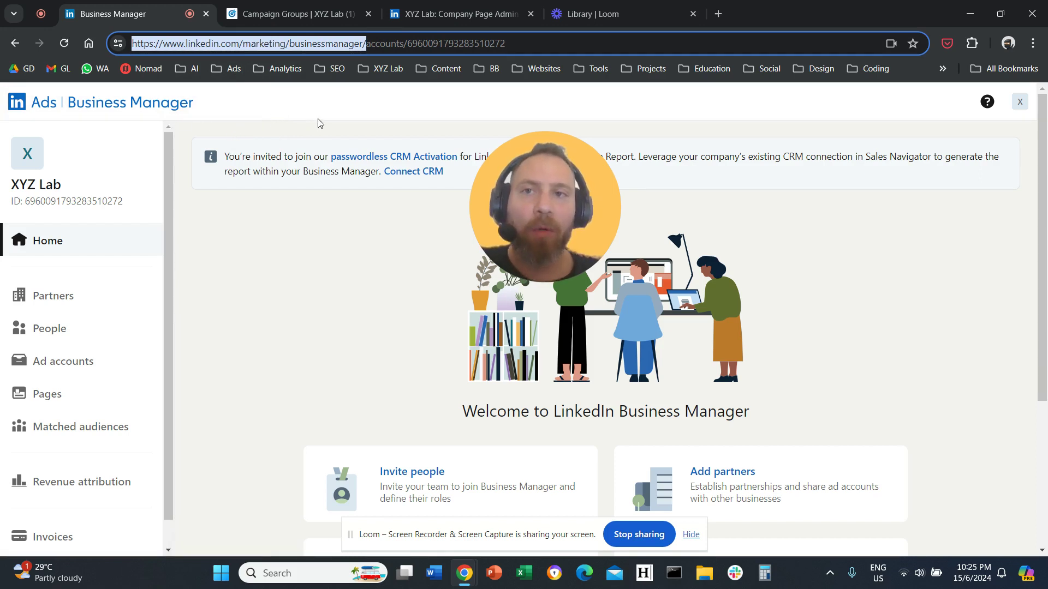
- In Campaign Manager, open XYZ Lab's Account settings > Manage access page showing its Business Manager owner
left_click(303, 12)
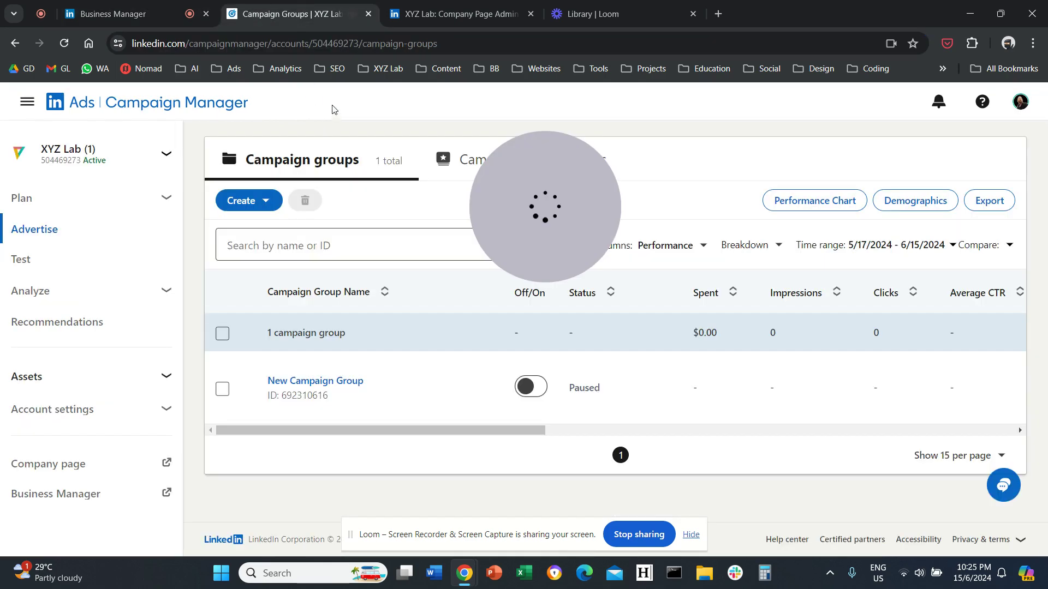
left_click_drag(496, 175, 288, 218)
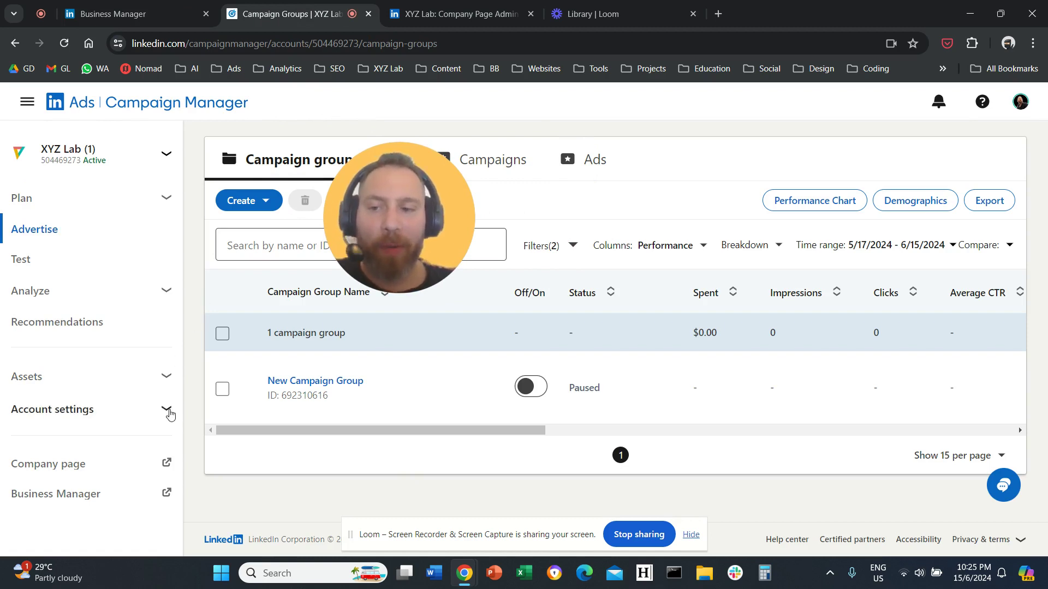
left_click(167, 410)
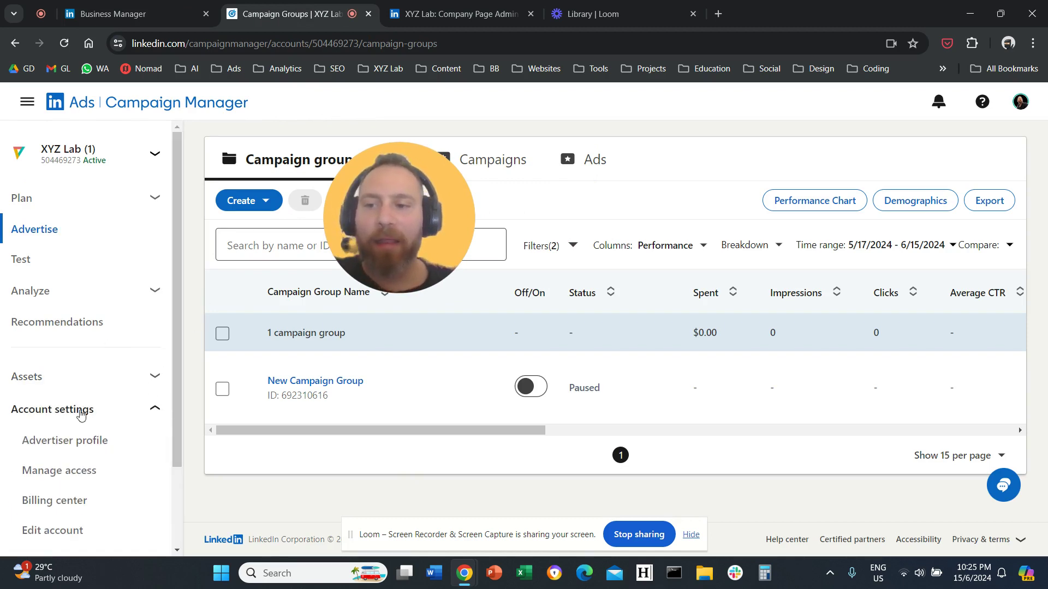
scroll(82, 404, "down", 2)
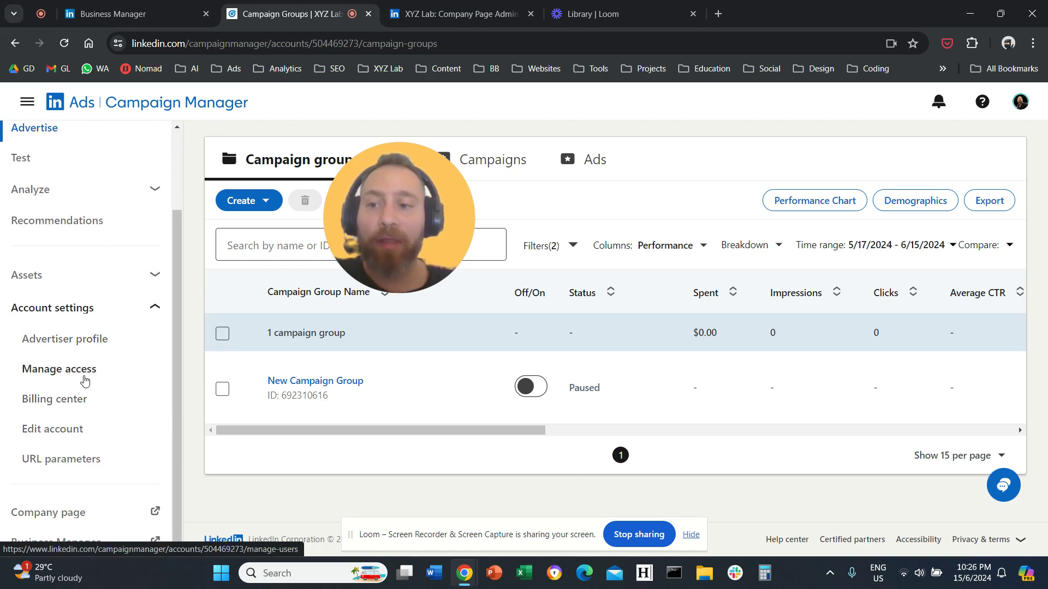
left_click(85, 381)
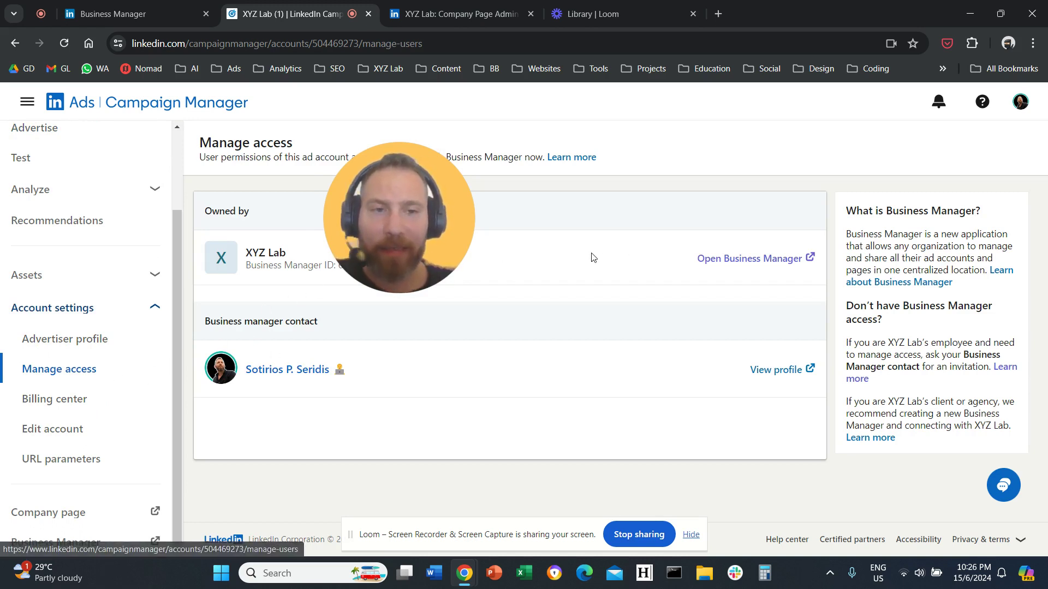
left_click_drag(437, 245, 581, 247)
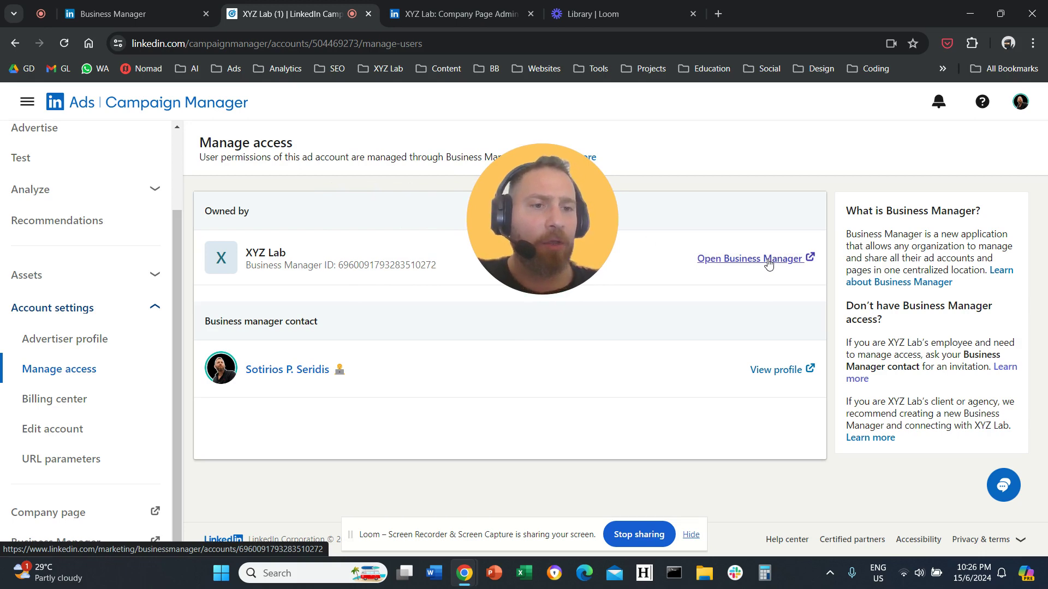
- Open the owning Business Manager in a new tab and view its People list: one Contractor, one Admin
left_click(767, 260)
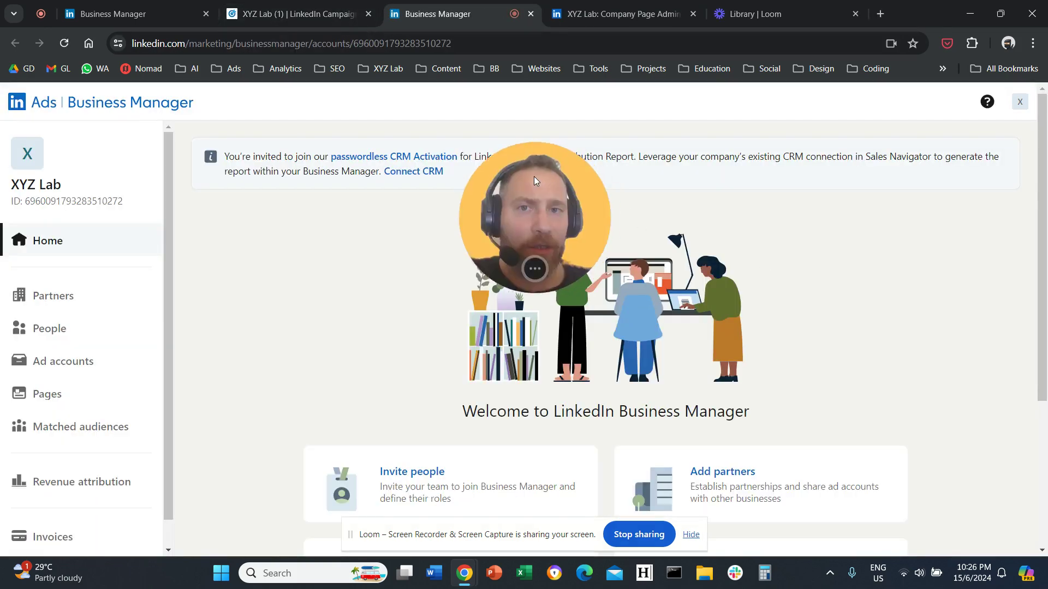
left_click_drag(545, 180, 410, 185)
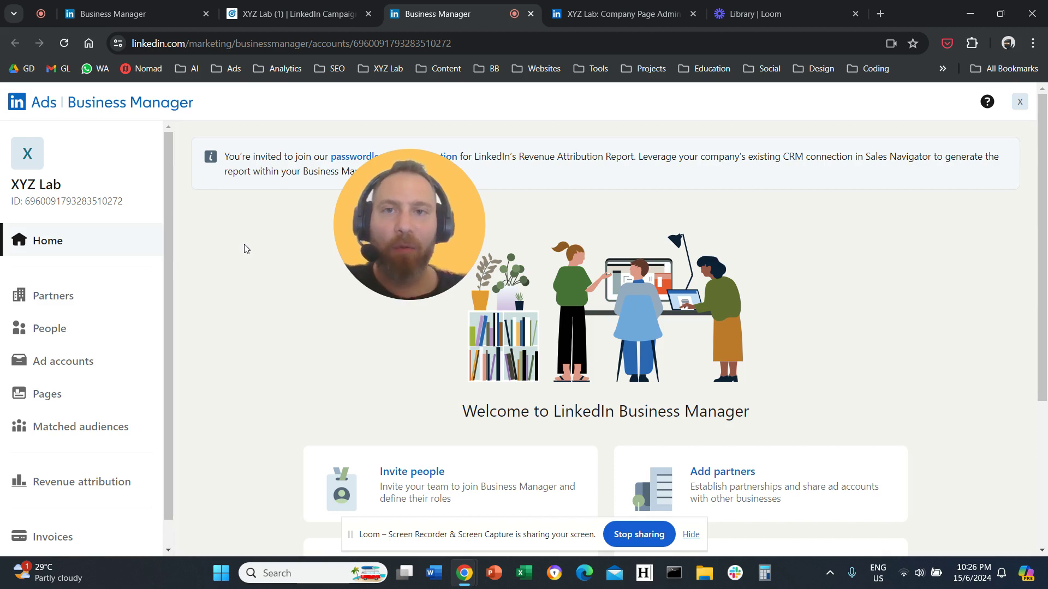
left_click(120, 331)
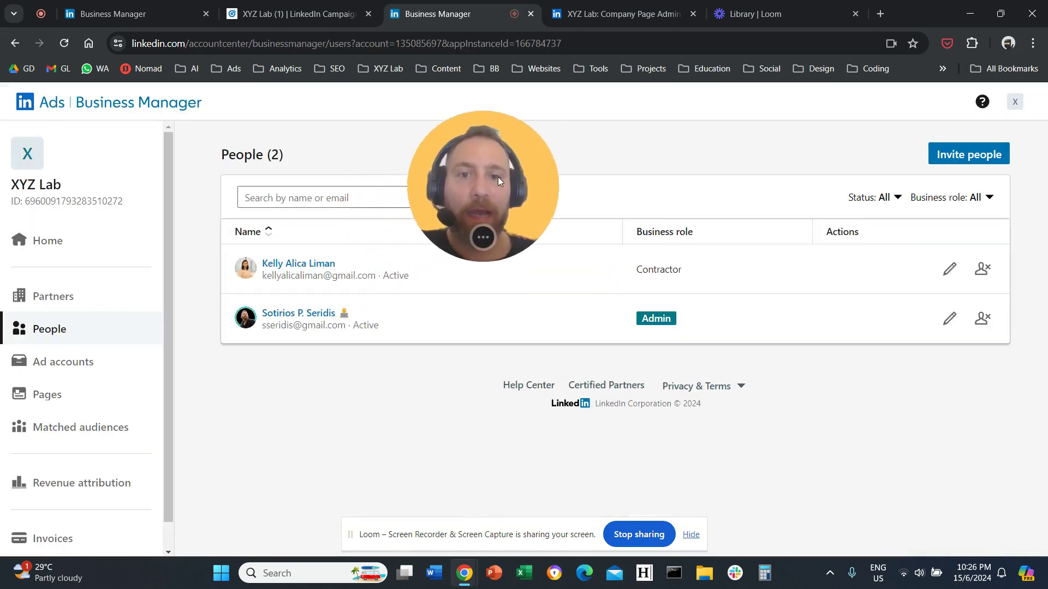
left_click_drag(498, 180, 528, 169)
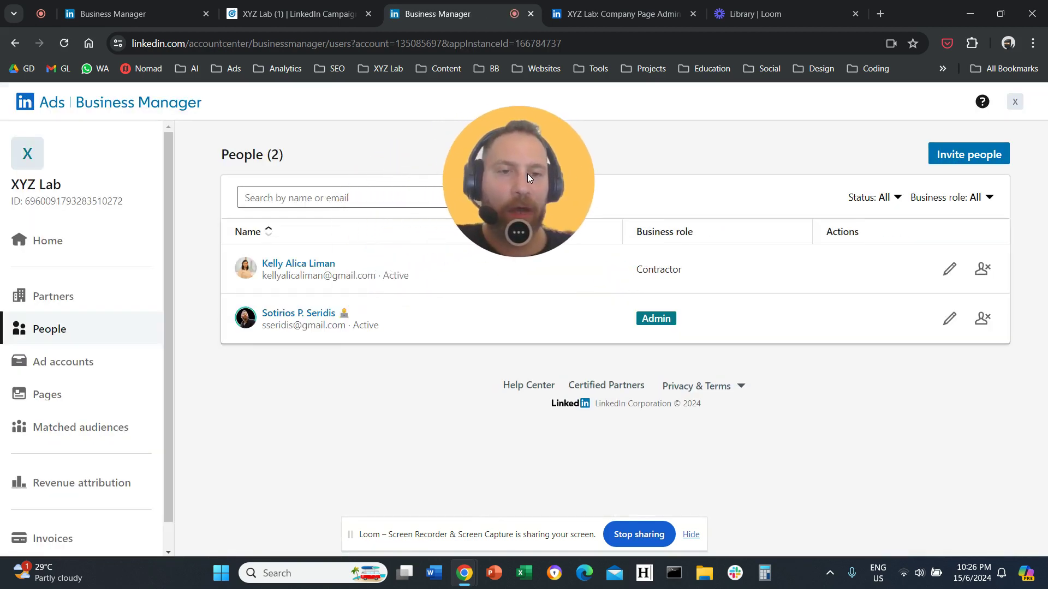
- Look over the Invite people email field, close it without inviting, then view the XYZ Lab Pages list
left_click(956, 165)
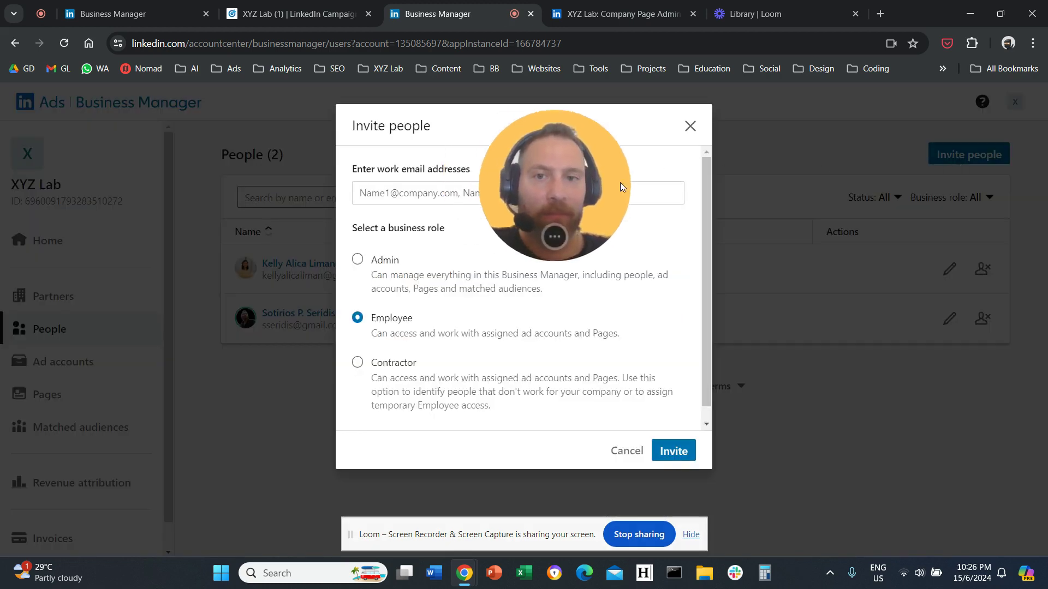
left_click_drag(562, 172, 828, 196)
left_click(557, 191)
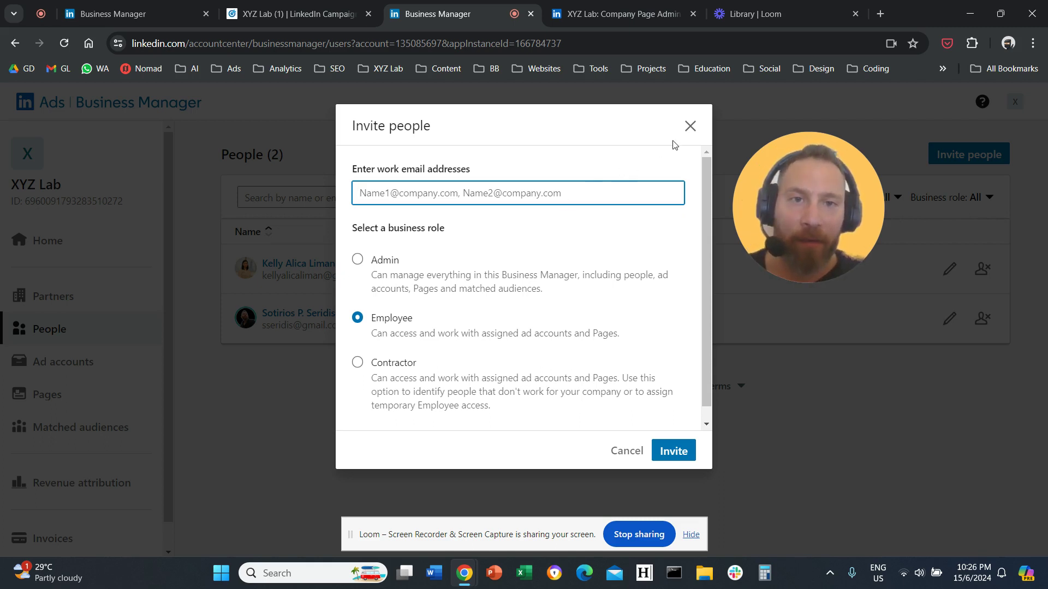
left_click(689, 126)
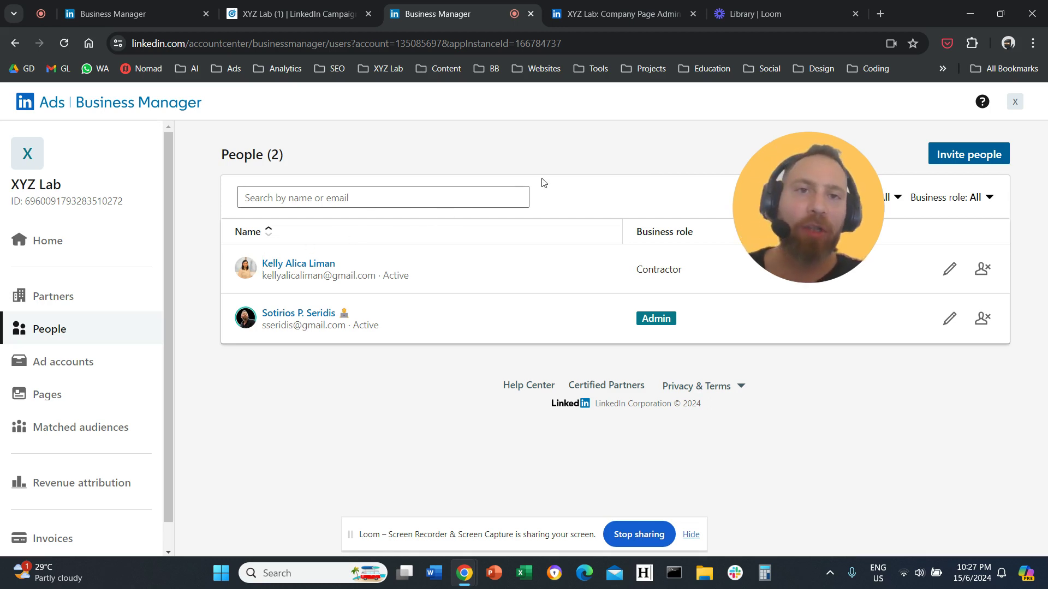
left_click_drag(781, 181, 466, 187)
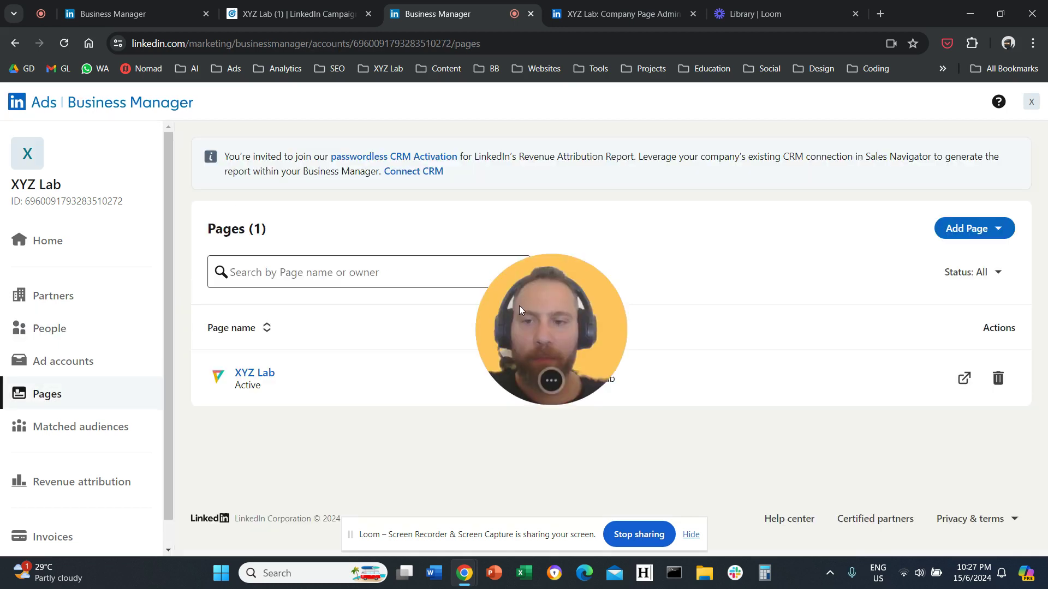
left_click_drag(519, 310, 568, 203)
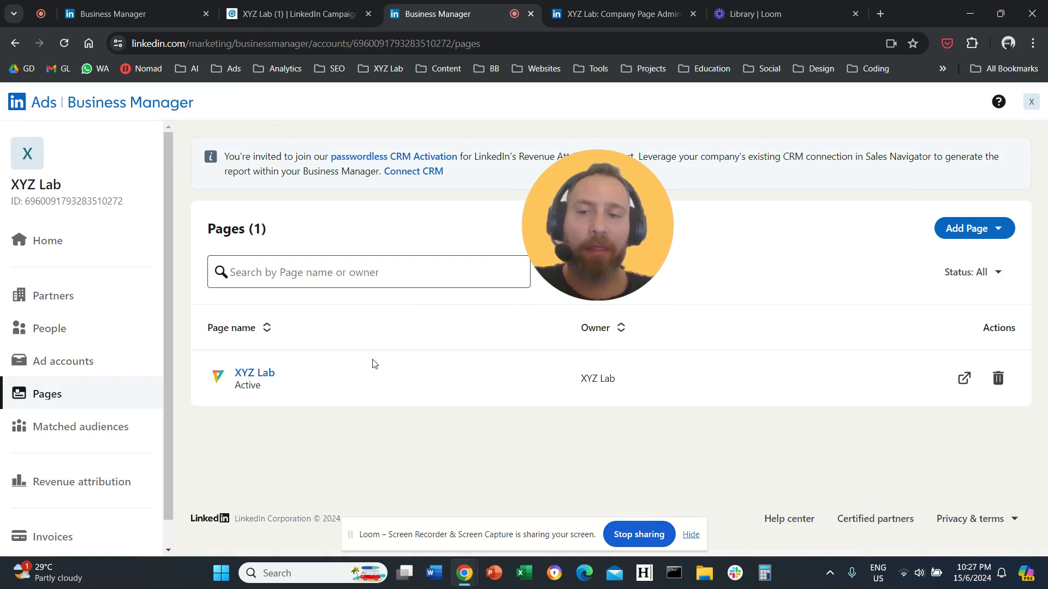
- Open the XYZ Lab Page in a new tab and go to Settings > Manage admins
left_click(964, 379)
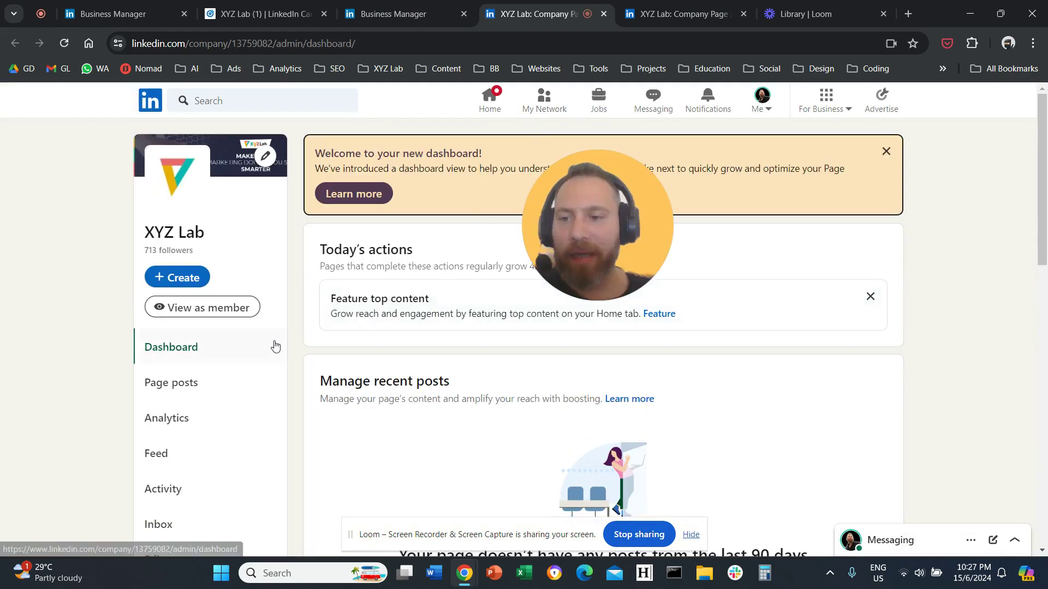
scroll(134, 377, "down", 2)
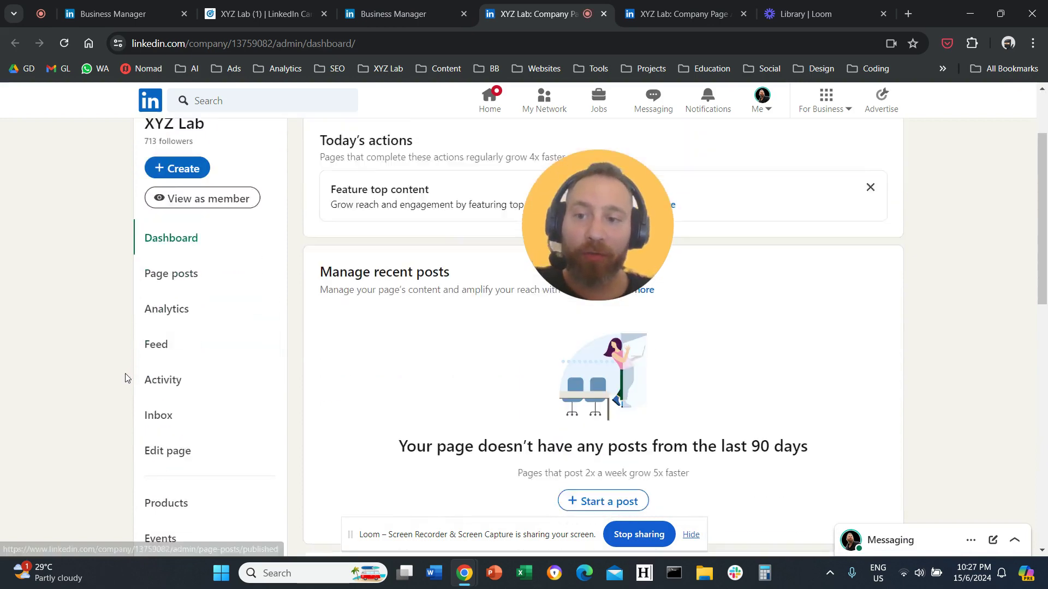
scroll(175, 377, "down", 2)
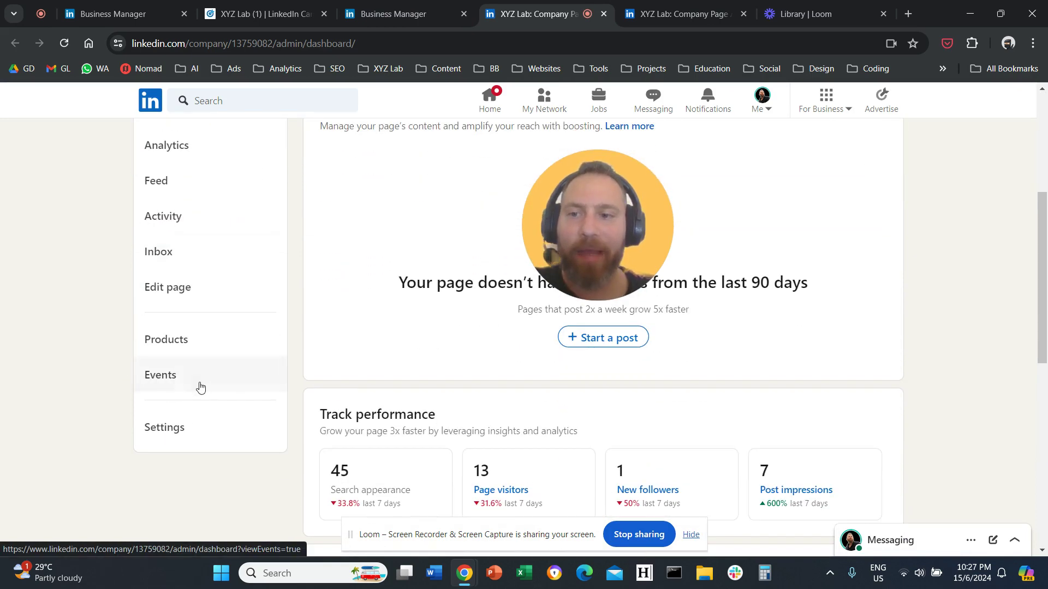
left_click(186, 431)
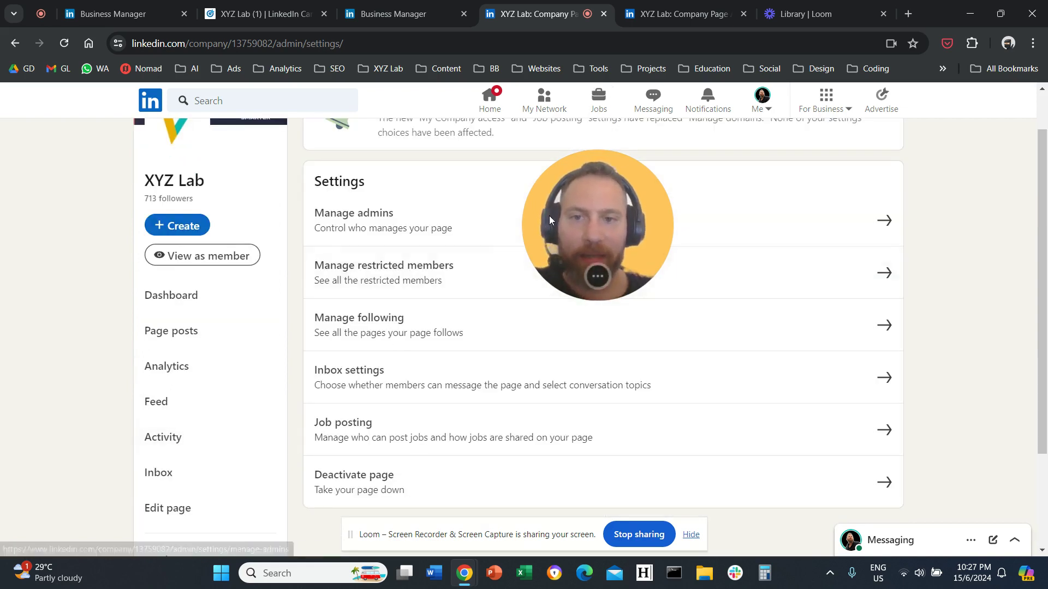
left_click_drag(549, 220, 160, 252)
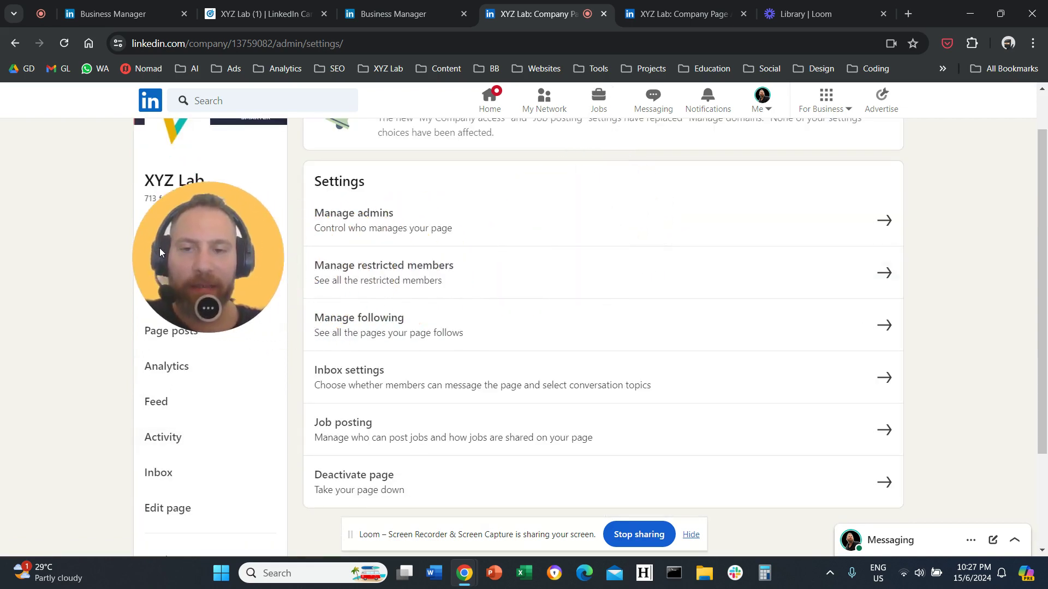
left_click(459, 220)
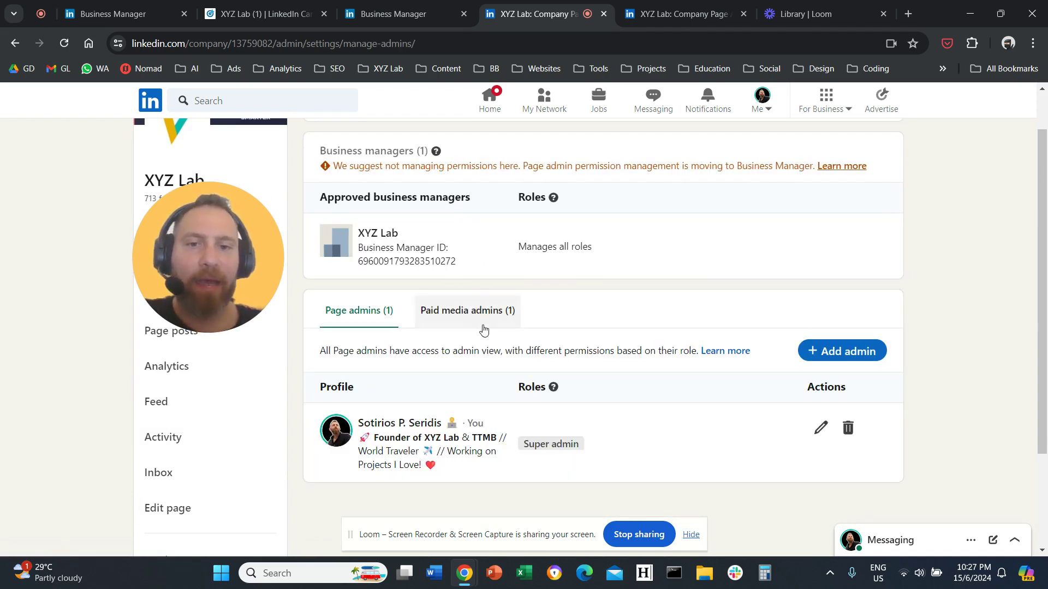
- View the Paid media admins tab and search members for 'kelly' without adding an admin
left_click(483, 322)
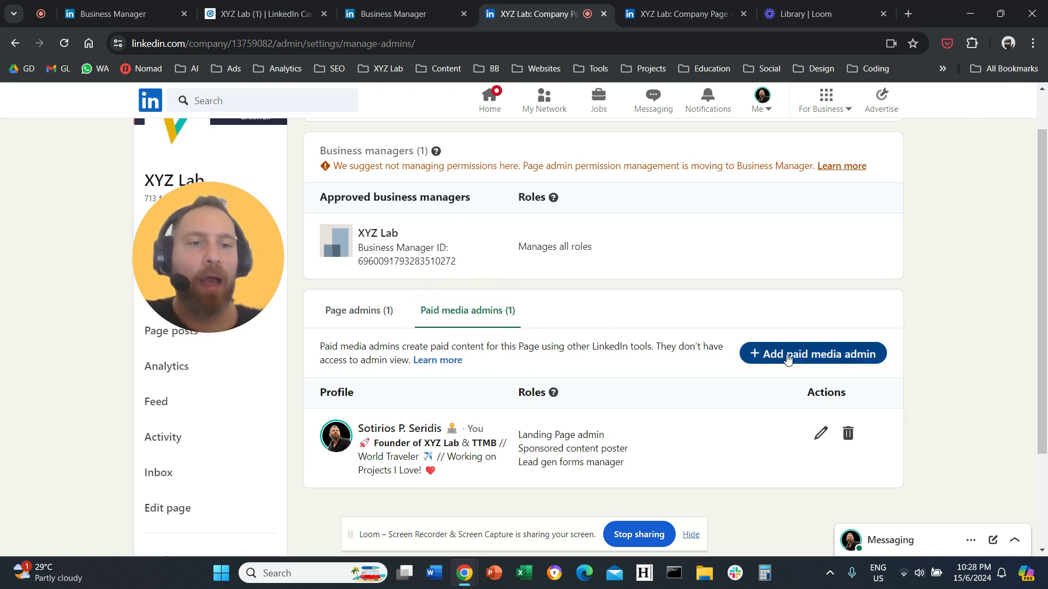
left_click(788, 354)
type("kell")
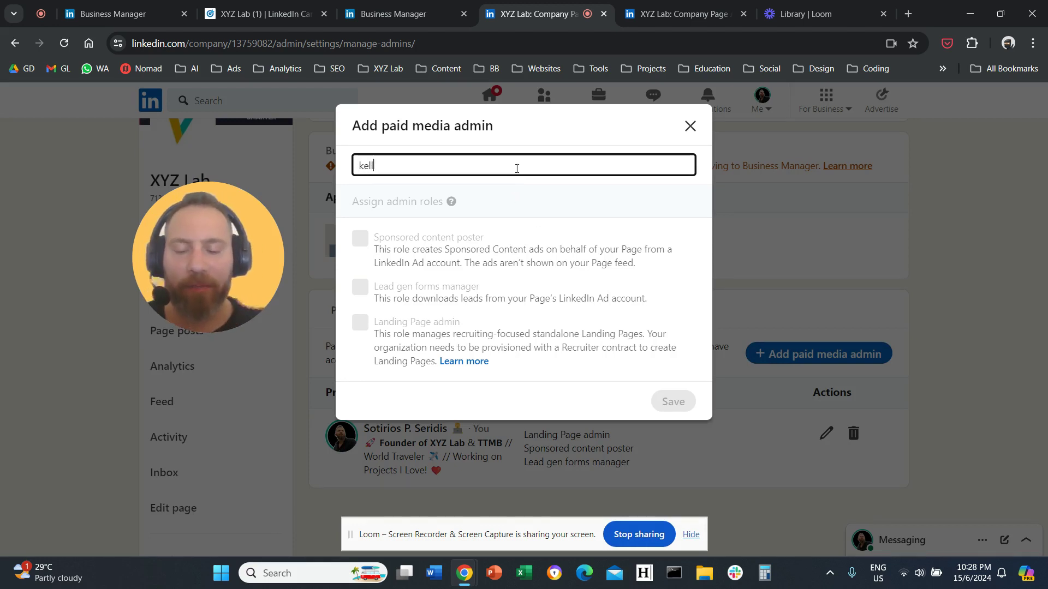
type("y")
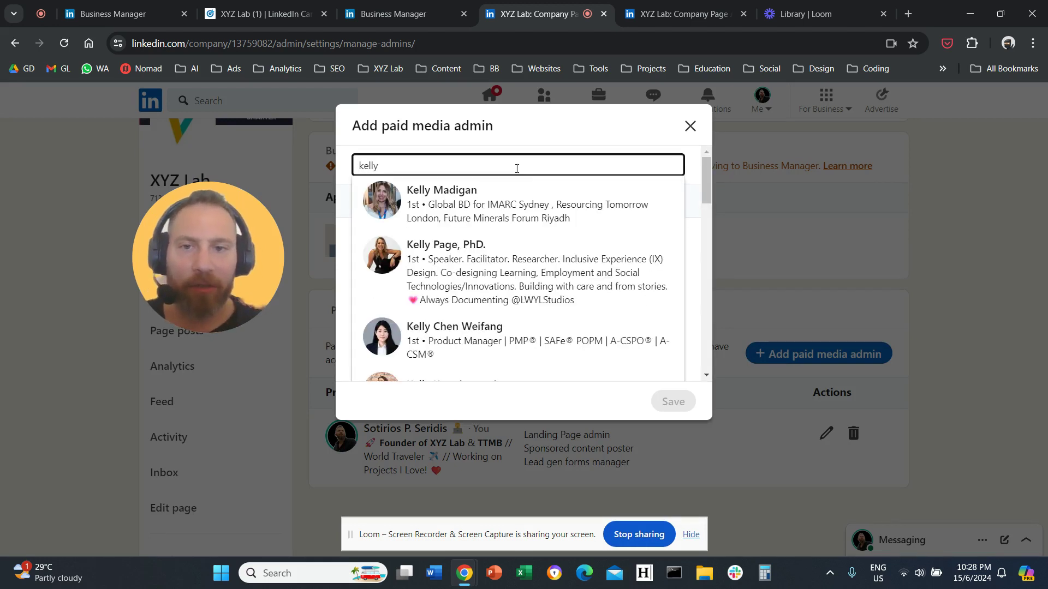
scroll(524, 207, "down", 3)
scroll(534, 207, "down", 5)
scroll(546, 202, "down", 5)
scroll(583, 196, "up", 10)
left_click(690, 126)
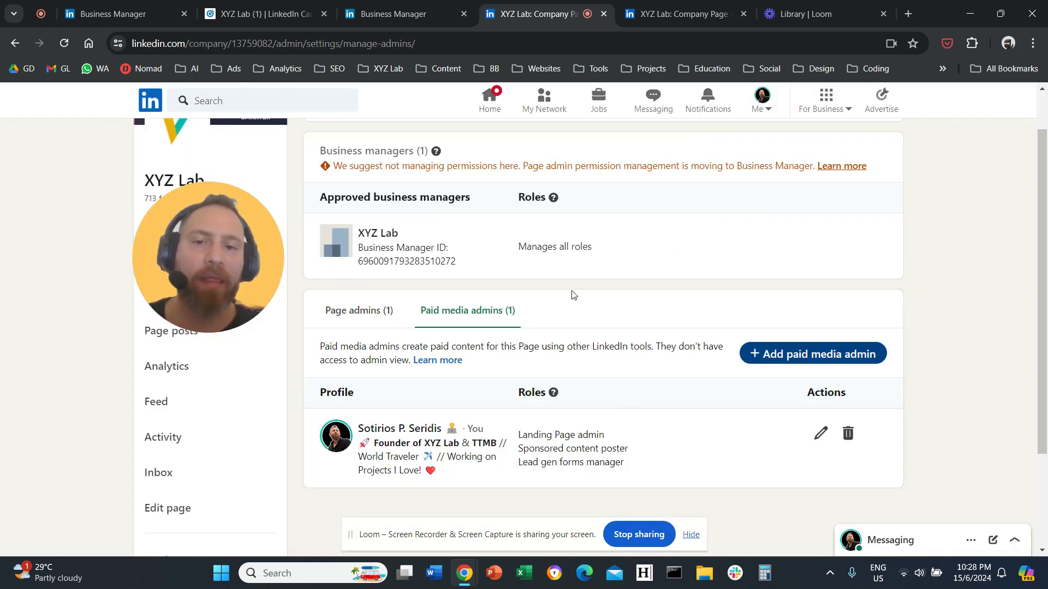
left_click_drag(232, 256, 550, 249)
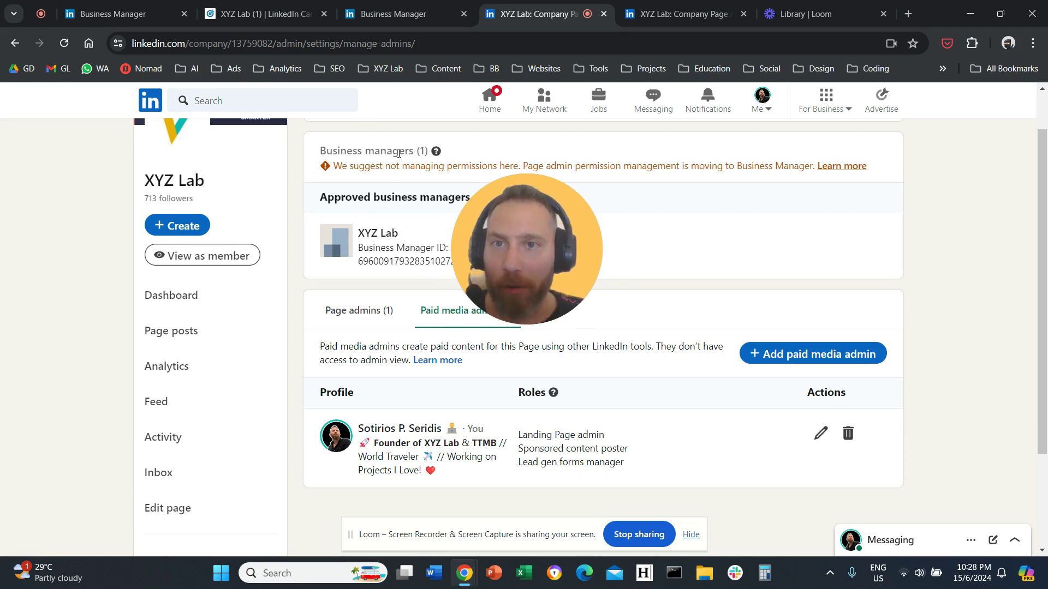
- Review Business Manager's two-member People list, then reopen the Page's Paid media admins tab
left_click(380, 14)
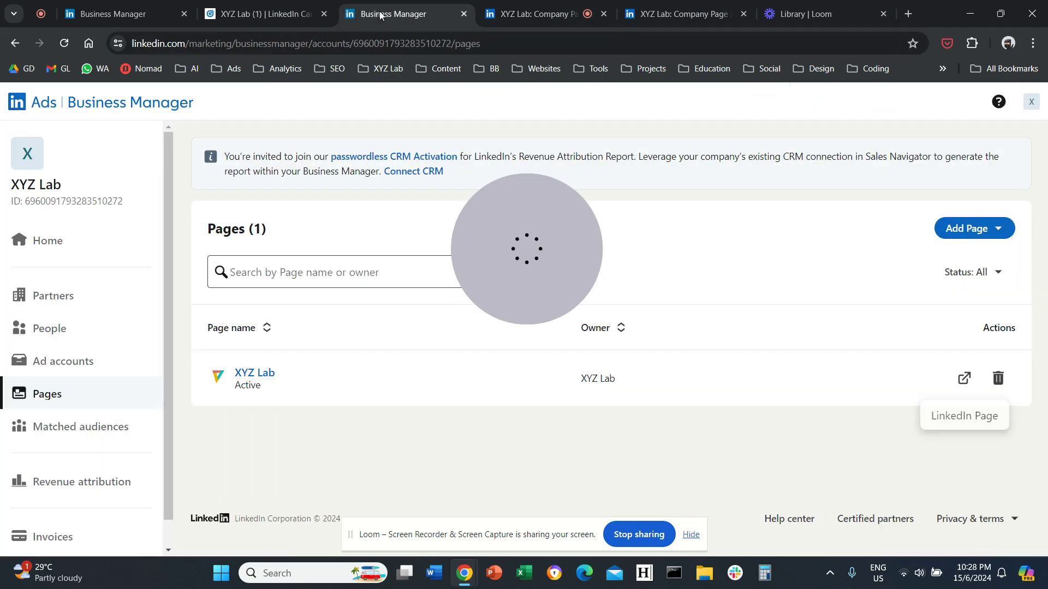
left_click(103, 330)
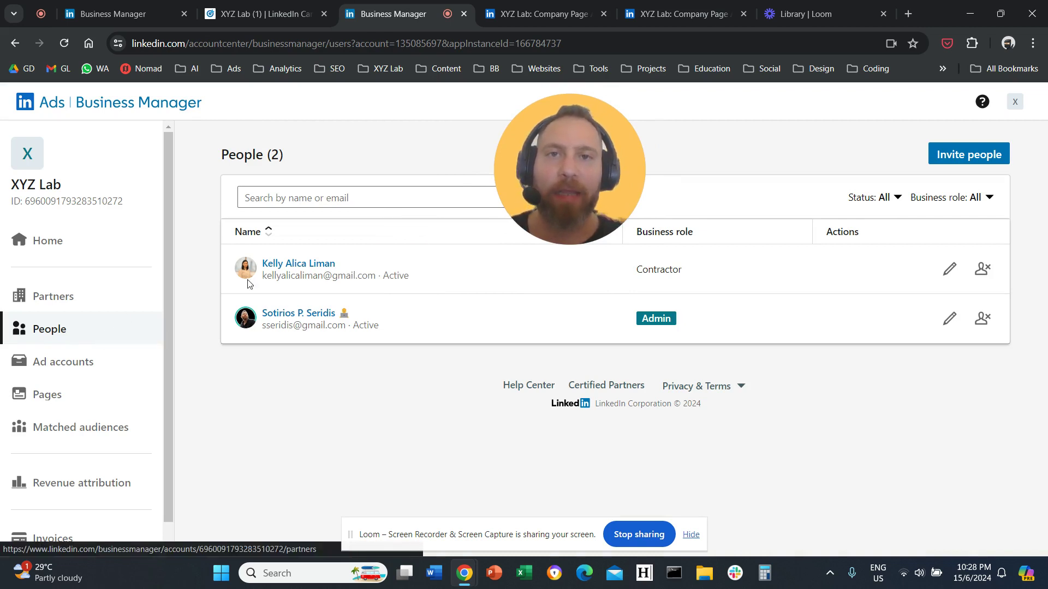
left_click(677, 22)
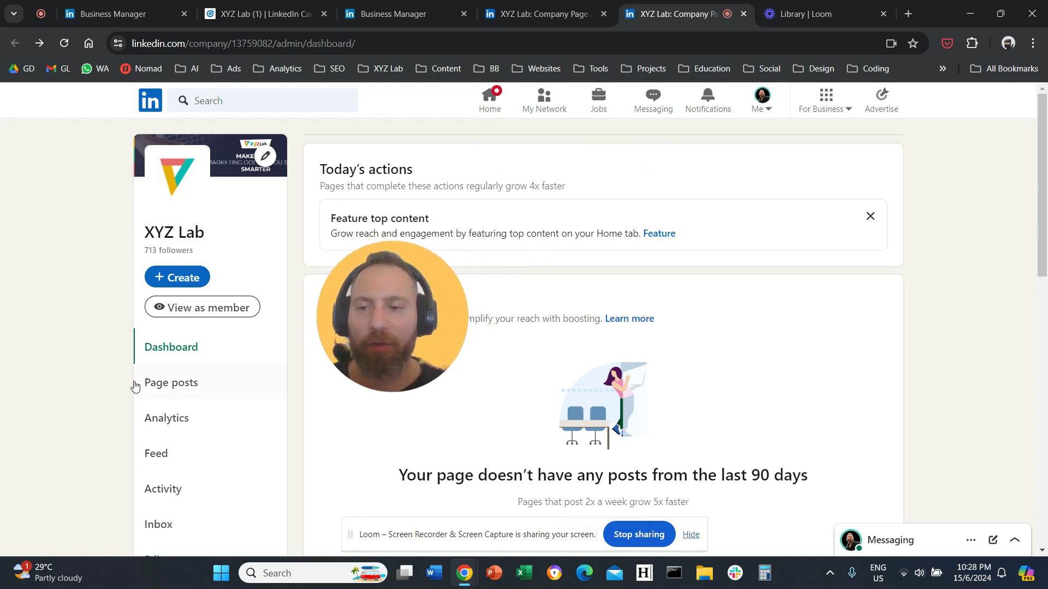
scroll(123, 390, "down", 5)
left_click(171, 370)
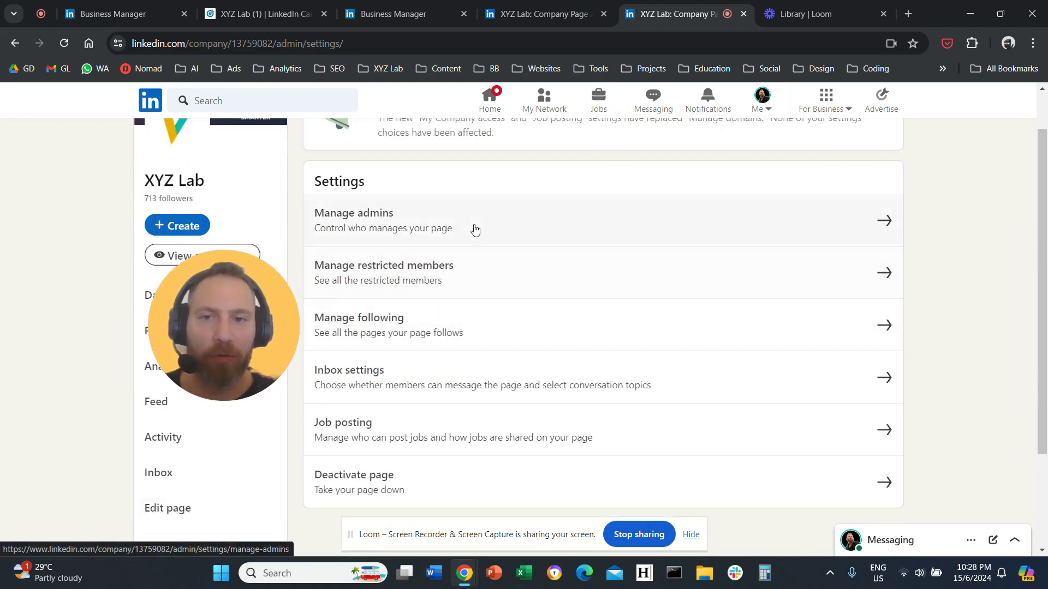
left_click(478, 227)
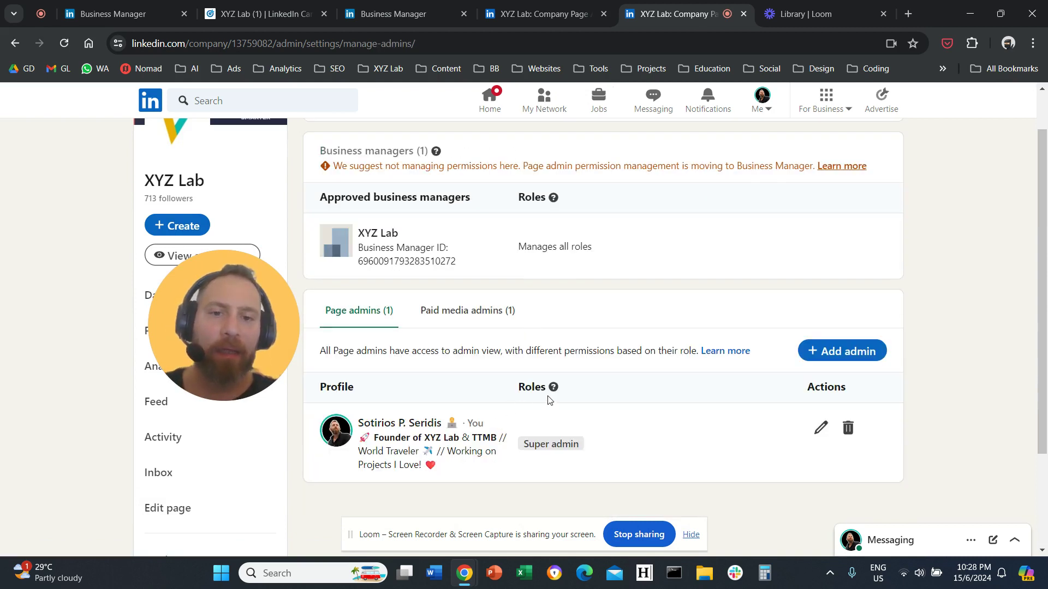
left_click(467, 311)
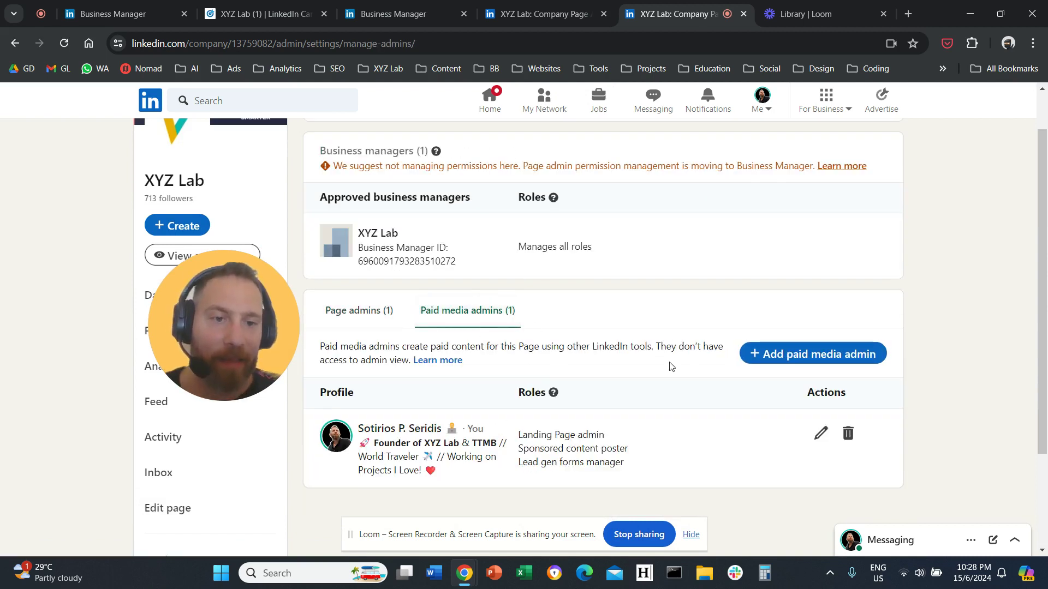